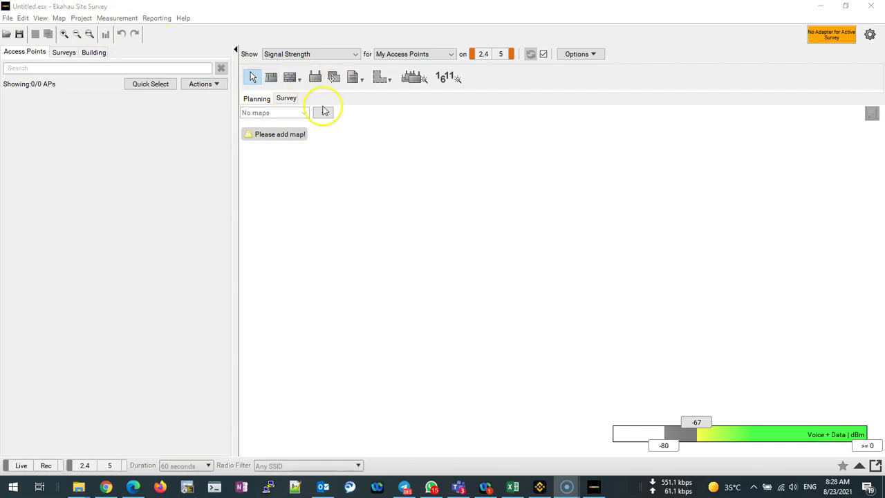
- Load office-layout (1).pdf as the project's floor-plan map
{"action": "left_click", "coordinate": [285, 137]}
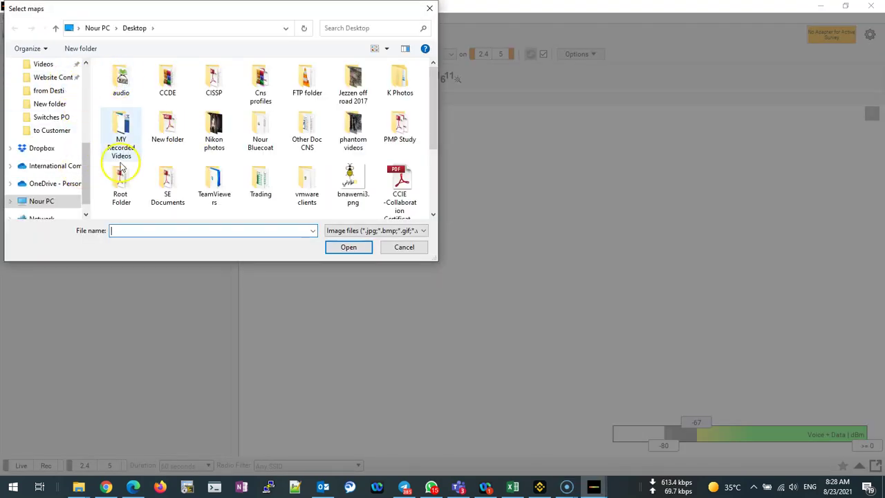
{"action": "scroll", "coordinate": [311, 153], "scroll_direction": "down", "scroll_amount": 3}
{"action": "left_click", "coordinate": [353, 128]}
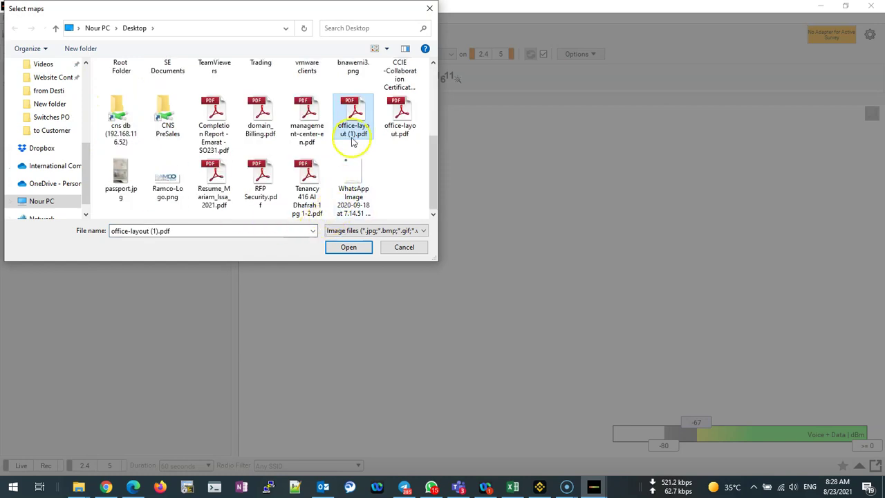
{"action": "left_click", "coordinate": [348, 249]}
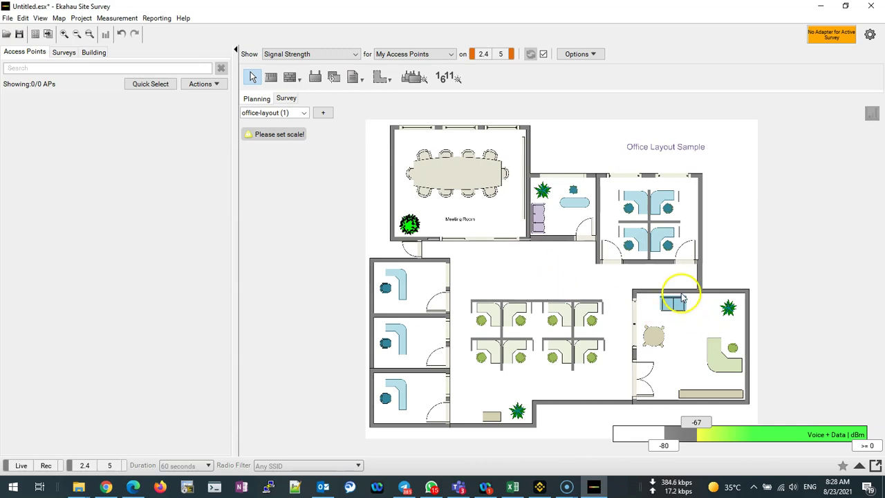
{"action": "scroll", "coordinate": [682, 293], "scroll_direction": "up", "scroll_amount": 2}
{"action": "scroll", "coordinate": [682, 297], "scroll_direction": "down", "scroll_amount": 1}
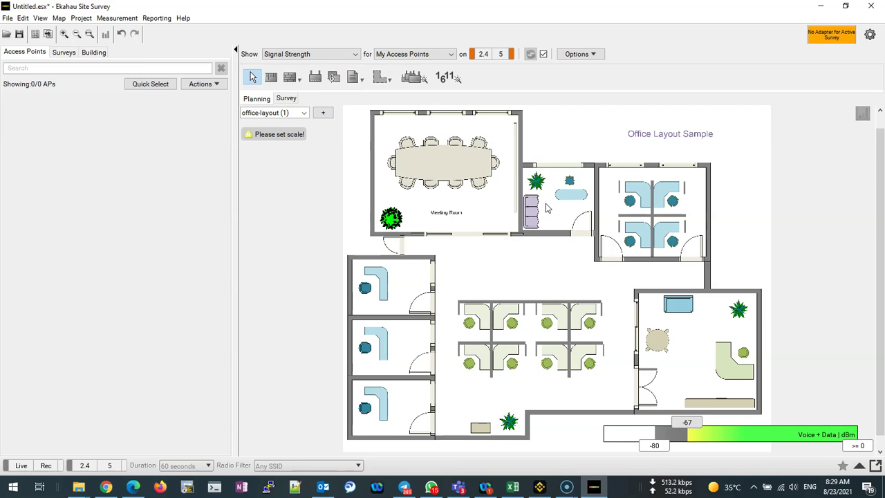
{"action": "left_click", "coordinate": [528, 218]}
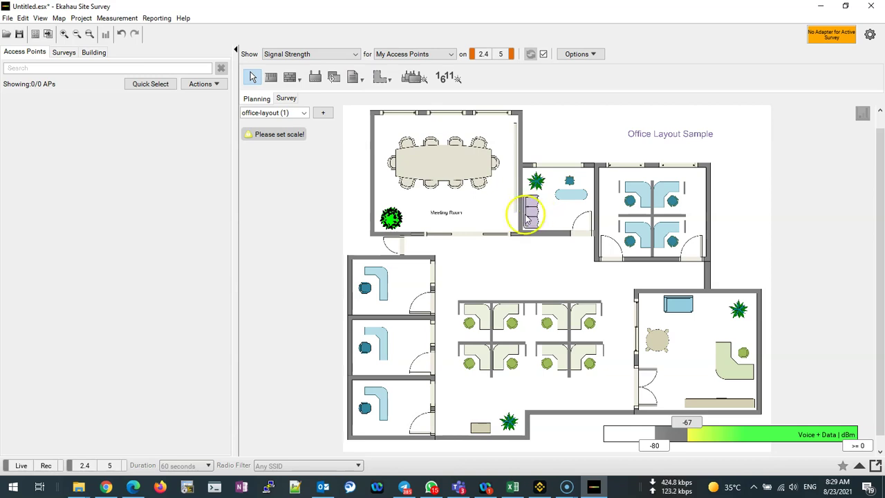
- Select the Wall, Dry (3.0dB) tool from the obstacle drawing list
{"action": "left_click", "coordinate": [299, 80]}
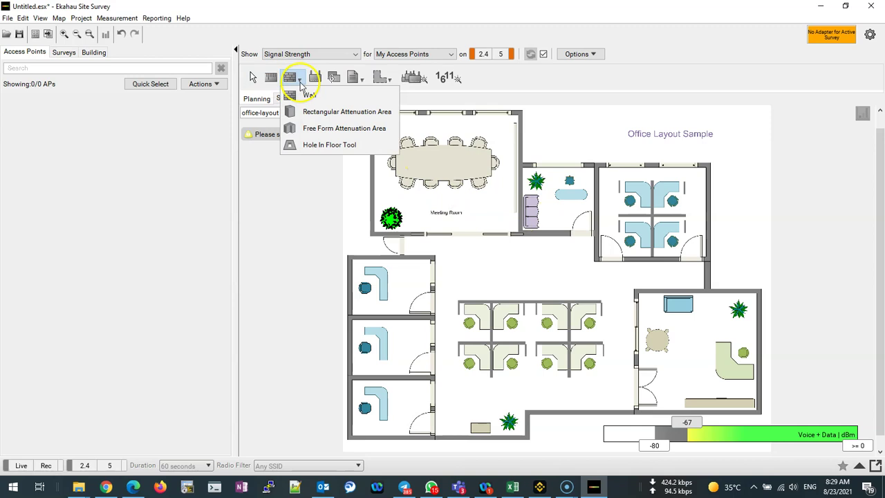
{"action": "left_click", "coordinate": [308, 95]}
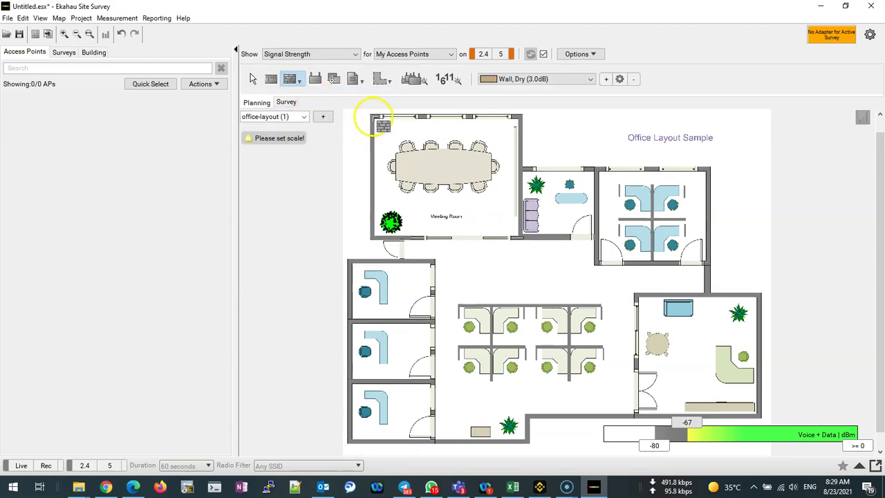
{"action": "left_click", "coordinate": [300, 81]}
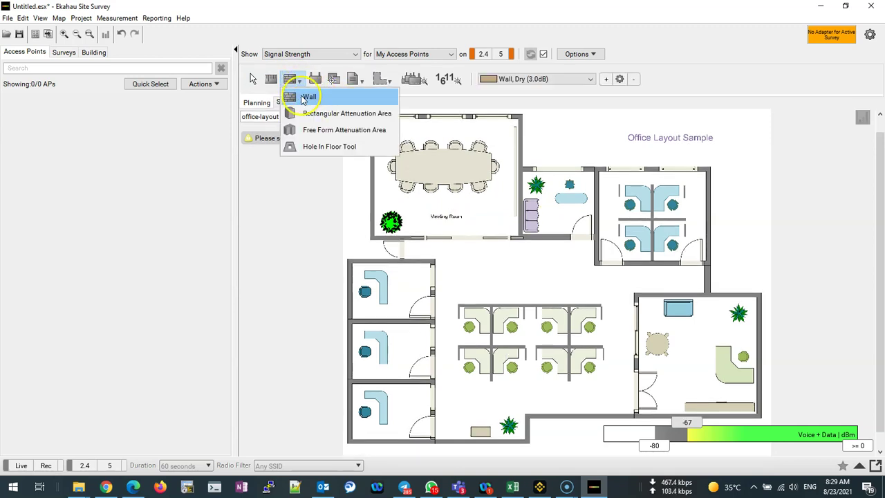
{"action": "left_click", "coordinate": [299, 93]}
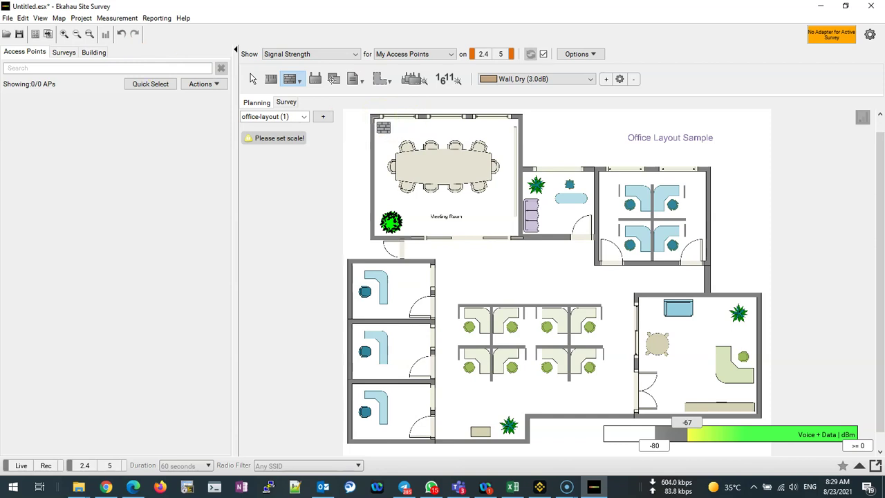
- Draw walls along the meeting room's top edge and the top-right room's right side
{"action": "mouse_move", "coordinate": [376, 120]}
{"action": "left_mouse_down"}
{"action": "mouse_move", "coordinate": [515, 120]}
{"action": "mouse_move", "coordinate": [521, 230]}
{"action": "mouse_move", "coordinate": [518, 238]}
{"action": "mouse_move", "coordinate": [375, 239]}
{"action": "mouse_move", "coordinate": [372, 114]}
{"action": "mouse_move", "coordinate": [597, 223]}
{"action": "mouse_move", "coordinate": [517, 181]}
{"action": "left_mouse_up"}
{"action": "key", "text": "Escape"}
{"action": "mouse_move", "coordinate": [709, 168]}
{"action": "left_mouse_down"}
{"action": "mouse_move", "coordinate": [715, 296]}
{"action": "mouse_move", "coordinate": [715, 289]}
{"action": "mouse_move", "coordinate": [764, 296]}
{"action": "mouse_move", "coordinate": [763, 417]}
{"action": "mouse_move", "coordinate": [533, 419]}
{"action": "mouse_move", "coordinate": [530, 438]}
{"action": "mouse_move", "coordinate": [348, 437]}
{"action": "mouse_move", "coordinate": [345, 263]}
{"action": "mouse_move", "coordinate": [436, 263]}
{"action": "mouse_move", "coordinate": [433, 439]}
{"action": "mouse_move", "coordinate": [431, 370]}
{"action": "mouse_move", "coordinate": [350, 380]}
{"action": "mouse_move", "coordinate": [348, 316]}
{"action": "mouse_move", "coordinate": [435, 321]}
{"action": "mouse_move", "coordinate": [361, 304]}
{"action": "mouse_move", "coordinate": [371, 294]}
{"action": "mouse_move", "coordinate": [353, 319]}
{"action": "left_mouse_up"}
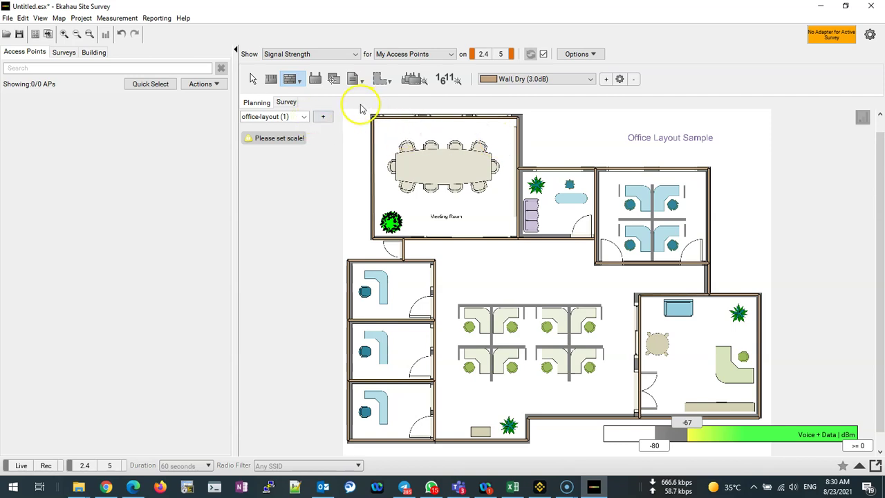
- Show coverage for All Access Points and choose Meraki MR33 as the access point model
{"action": "left_click", "coordinate": [450, 56]}
{"action": "left_click", "coordinate": [421, 66]}
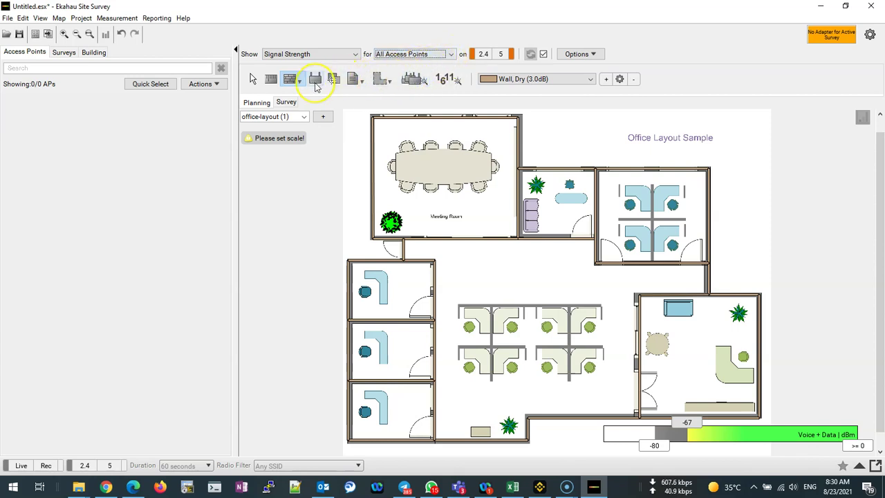
{"action": "left_click", "coordinate": [315, 81]}
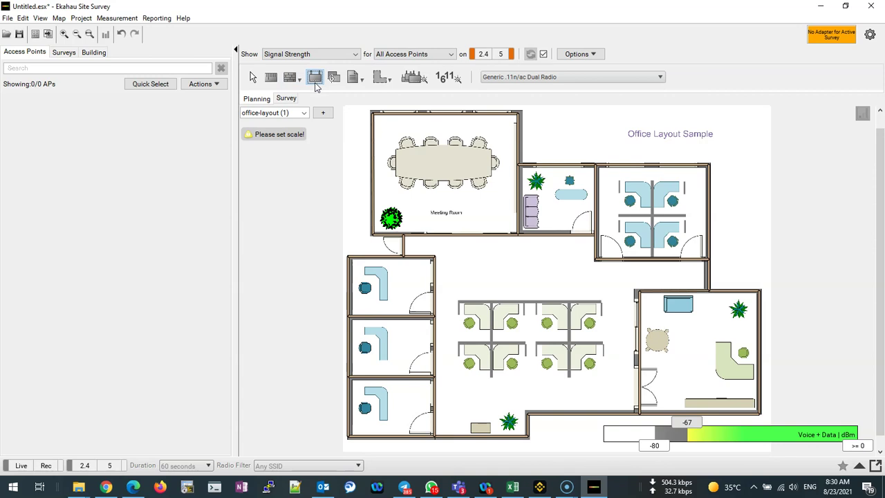
{"action": "left_click", "coordinate": [660, 78]}
{"action": "left_click_drag", "start_coordinate": [663, 113], "coordinate": [670, 192]}
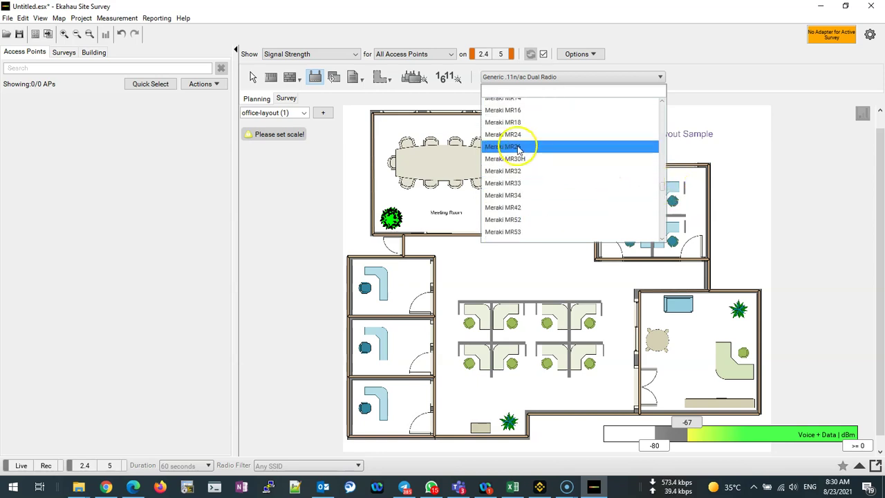
{"action": "left_click", "coordinate": [519, 183]}
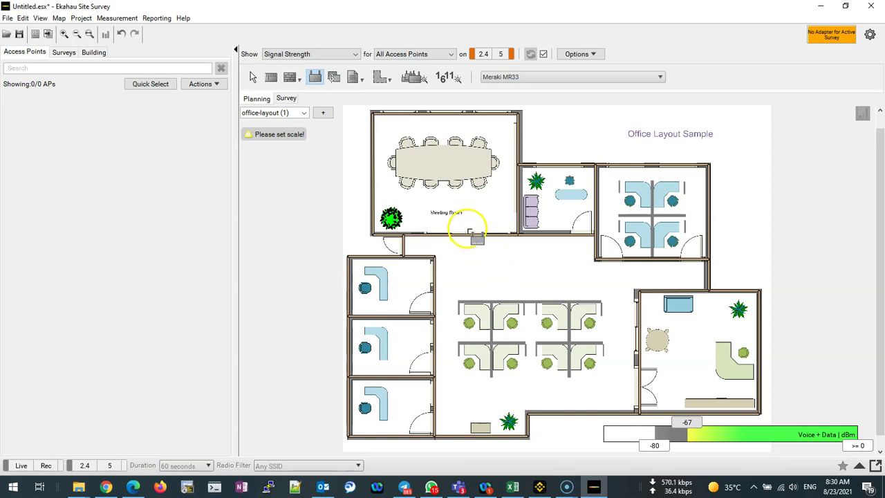
- Place a Meraki MR33 just below the meeting room and review its green coverage
{"action": "left_click", "coordinate": [457, 255]}
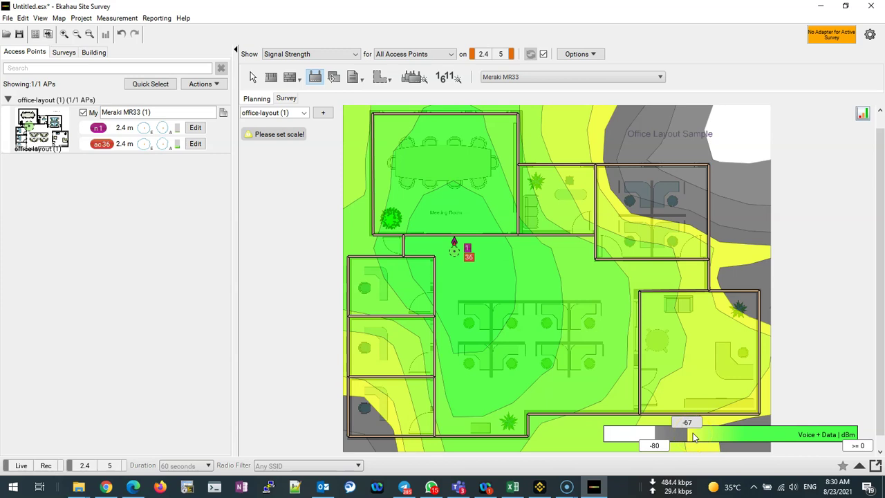
{"action": "left_click", "coordinate": [727, 439]}
{"action": "left_click", "coordinate": [470, 302]}
{"action": "left_click", "coordinate": [539, 251]}
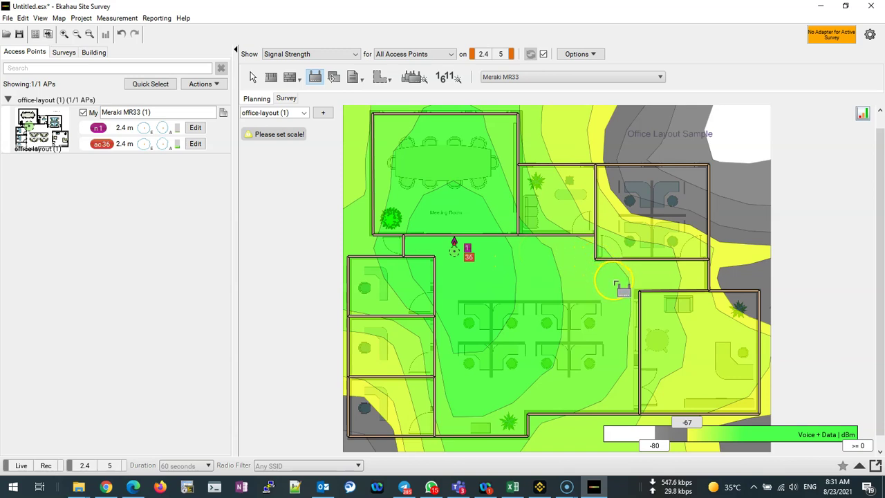
{"action": "left_click", "coordinate": [622, 282]}
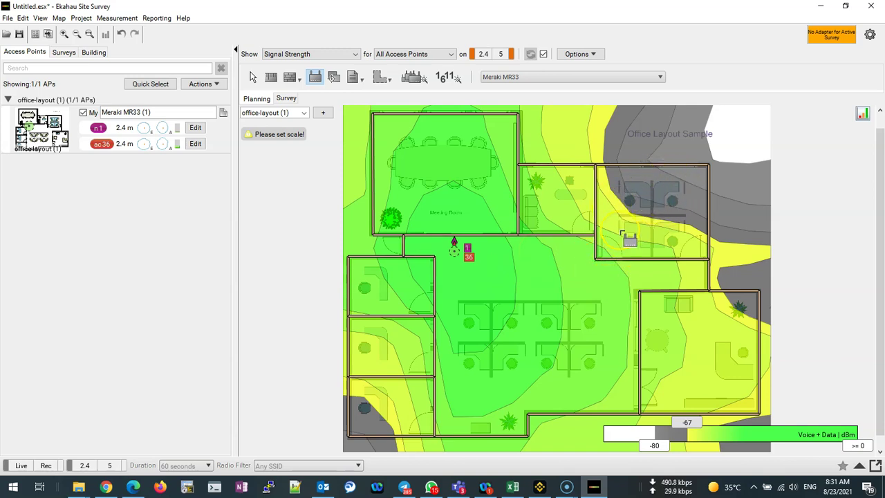
- Place a second Meraki MR33 access point in the upper-right room
{"action": "left_click", "coordinate": [707, 386]}
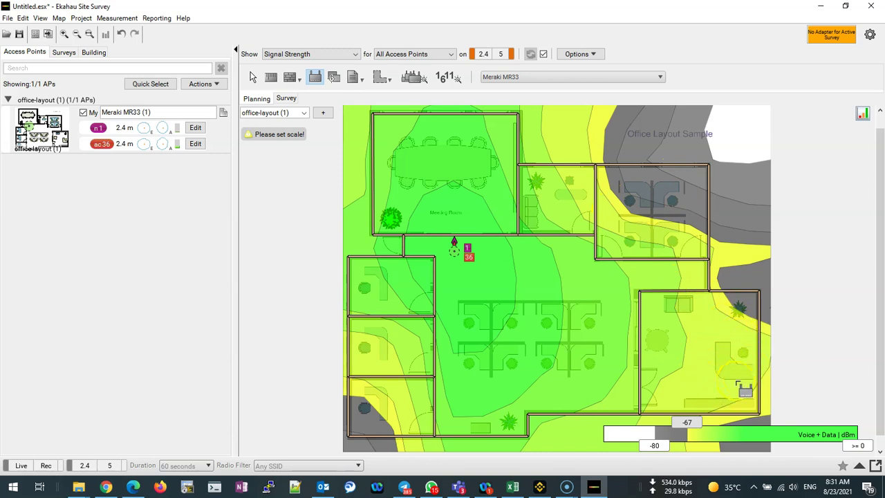
{"action": "left_click", "coordinate": [446, 401]}
{"action": "left_click", "coordinate": [384, 418]}
{"action": "left_click", "coordinate": [679, 239]}
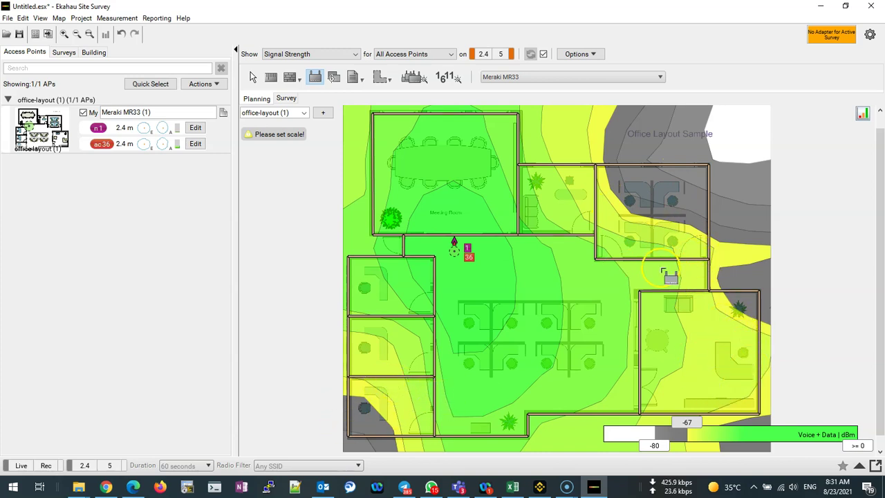
{"action": "left_click", "coordinate": [656, 274]}
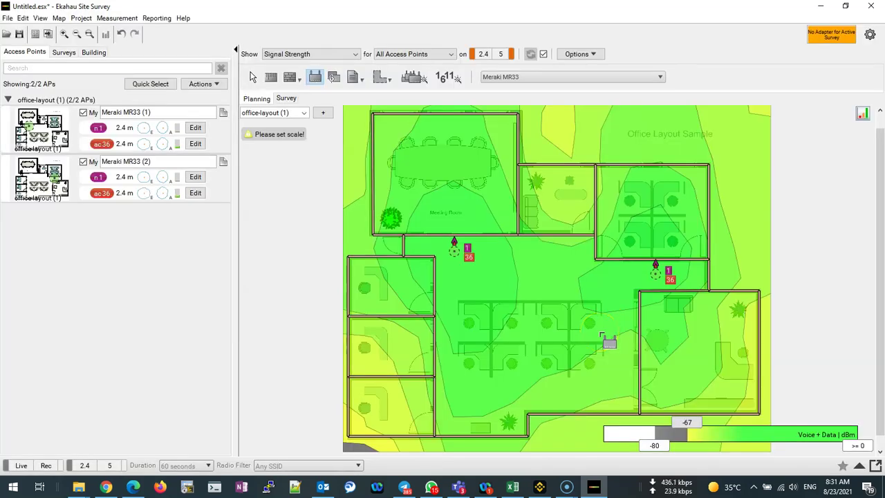
{"action": "left_click", "coordinate": [586, 240]}
{"action": "left_click", "coordinate": [480, 272]}
{"action": "left_click", "coordinate": [624, 297]}
{"action": "left_click", "coordinate": [430, 186]}
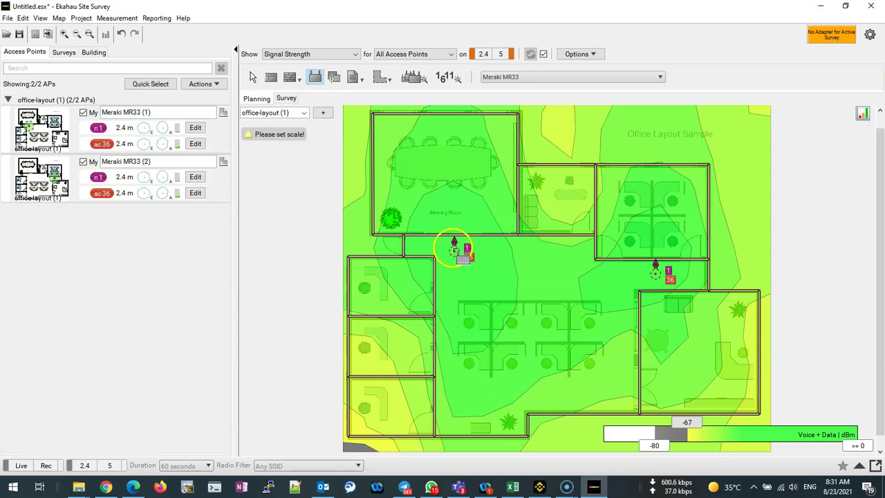
- Move the first access point down into the open office, then back up to the corridor
{"action": "left_click", "coordinate": [252, 77]}
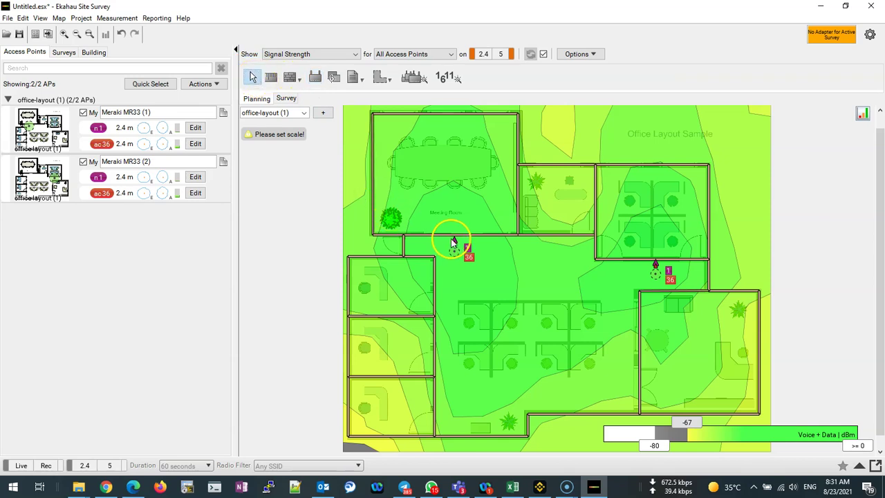
{"action": "left_click_drag", "start_coordinate": [462, 251], "coordinate": [458, 284]}
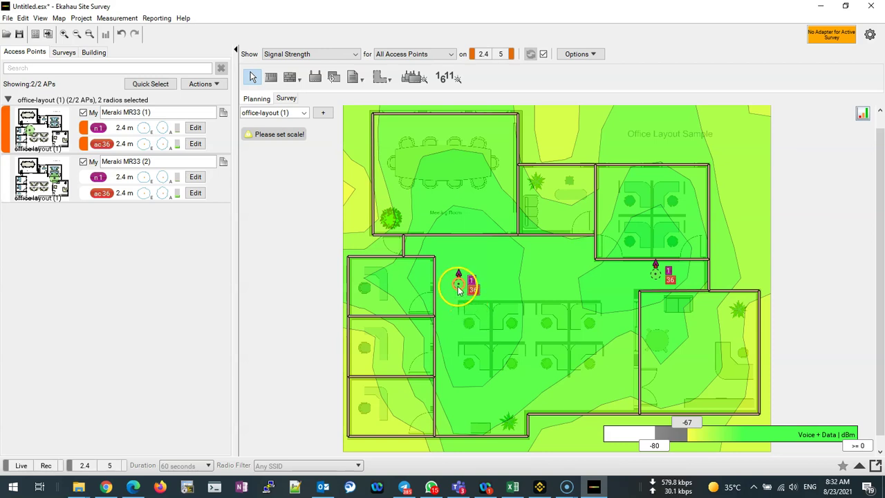
{"action": "left_click_drag", "start_coordinate": [460, 287], "coordinate": [453, 249]}
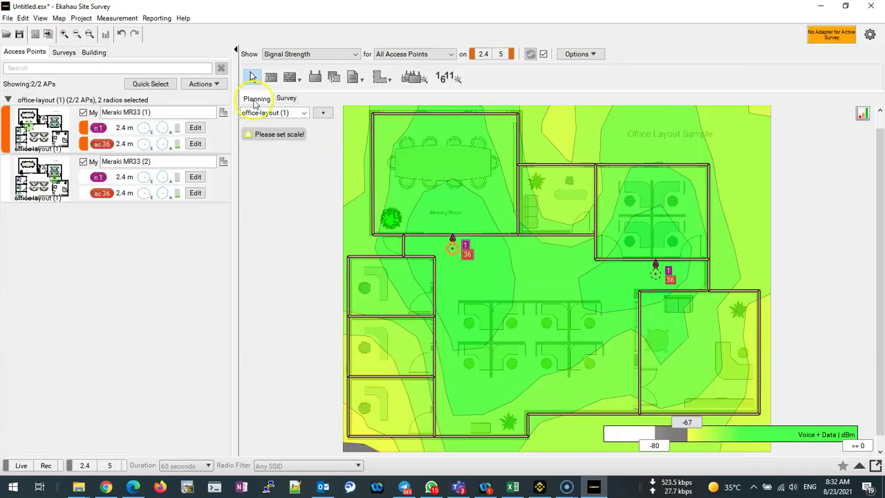
- Place a third Meraki MR33 in the lower open office, nudge it slightly left, and deselect it
{"action": "left_click", "coordinate": [318, 78]}
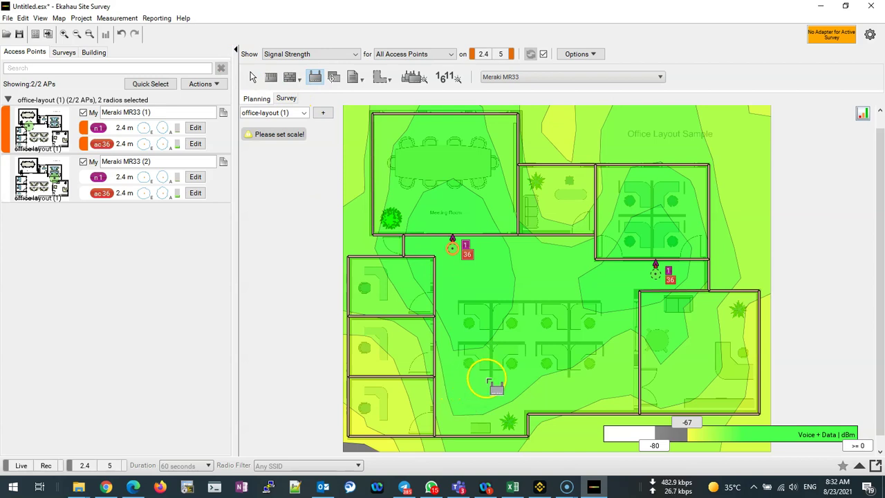
{"action": "left_click", "coordinate": [527, 385]}
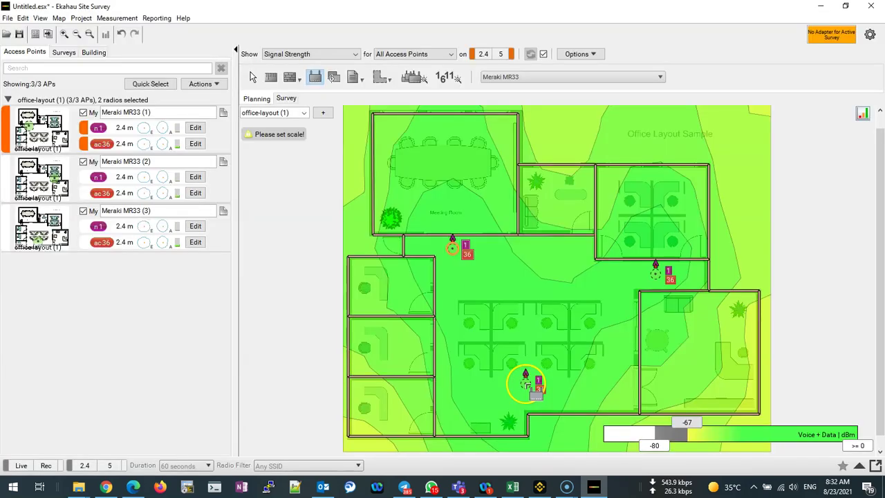
{"action": "left_click", "coordinate": [253, 78]}
{"action": "left_click_drag", "start_coordinate": [527, 386], "coordinate": [505, 392]}
{"action": "left_click", "coordinate": [459, 404]}
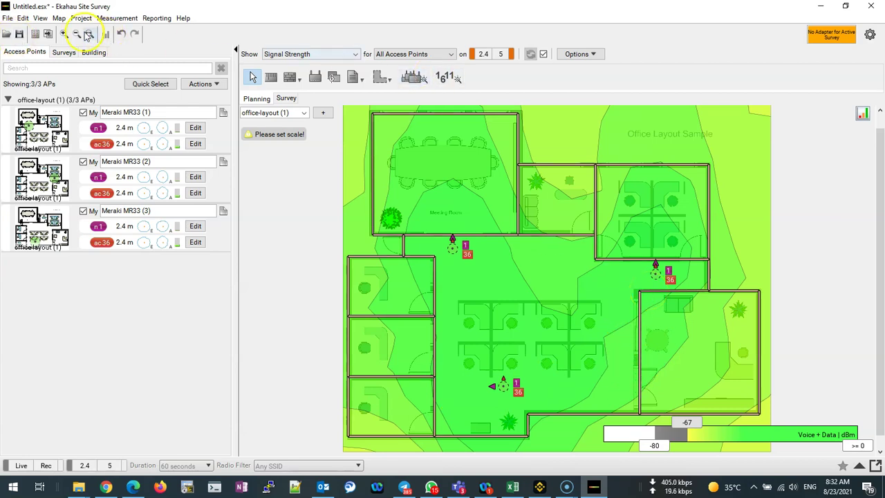
- Open and dismiss the File menu and Area options, then open the Show visualization list
{"action": "left_click", "coordinate": [8, 19]}
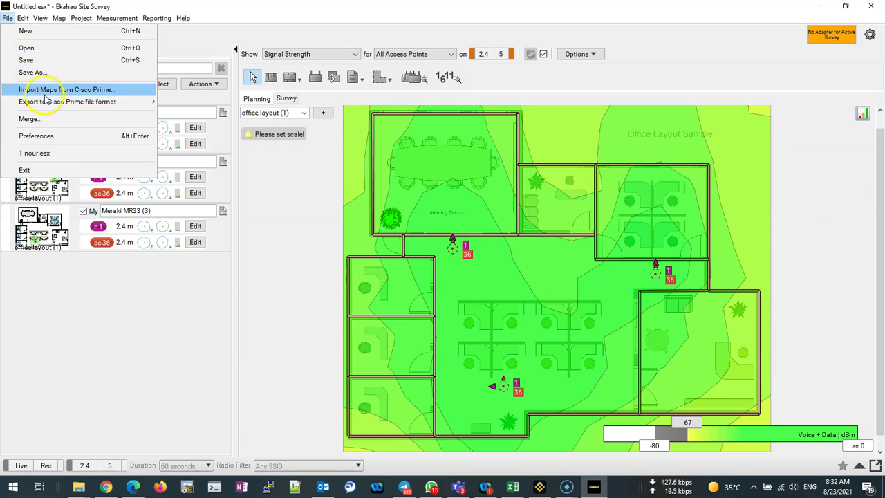
{"action": "left_click", "coordinate": [279, 240]}
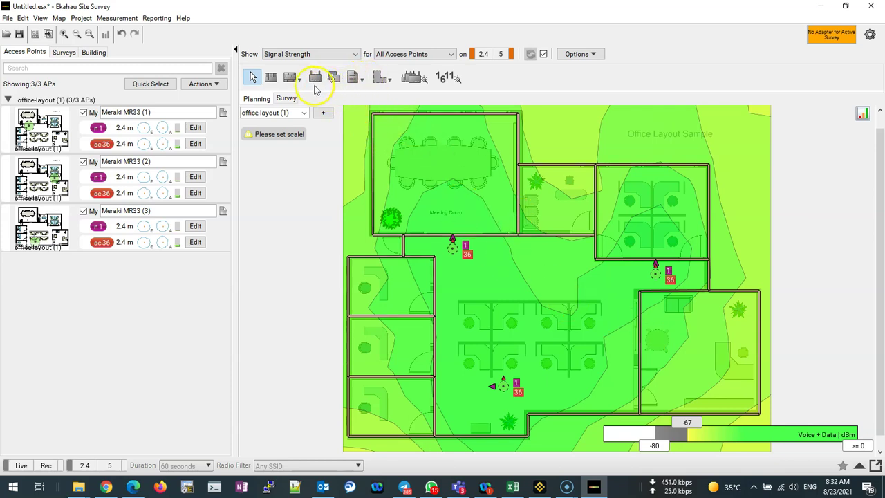
{"action": "left_click", "coordinate": [388, 80]}
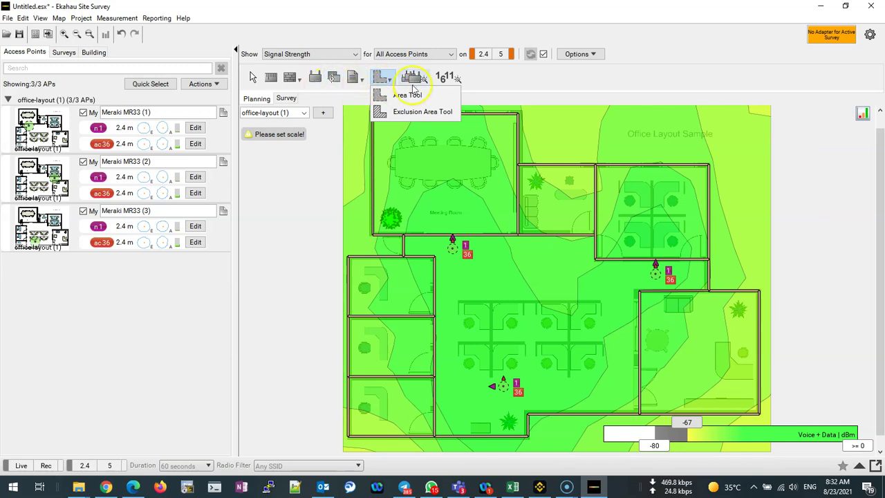
{"action": "left_click", "coordinate": [538, 354]}
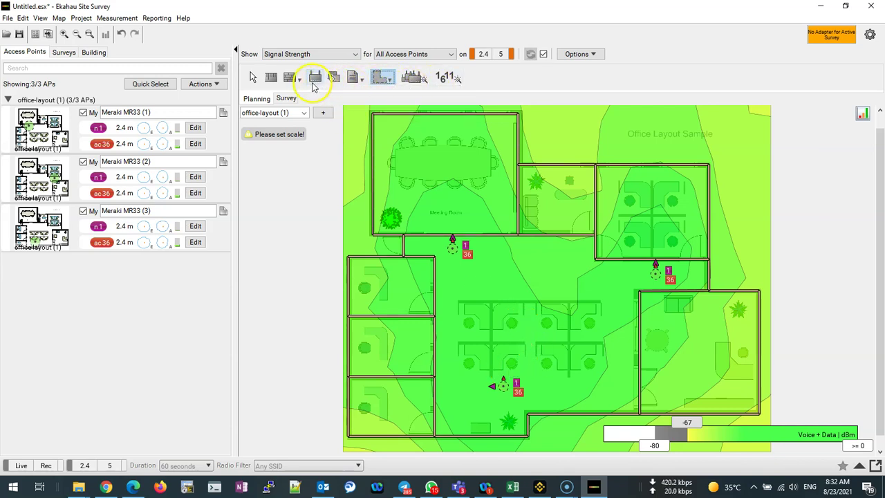
{"action": "left_click", "coordinate": [357, 55]}
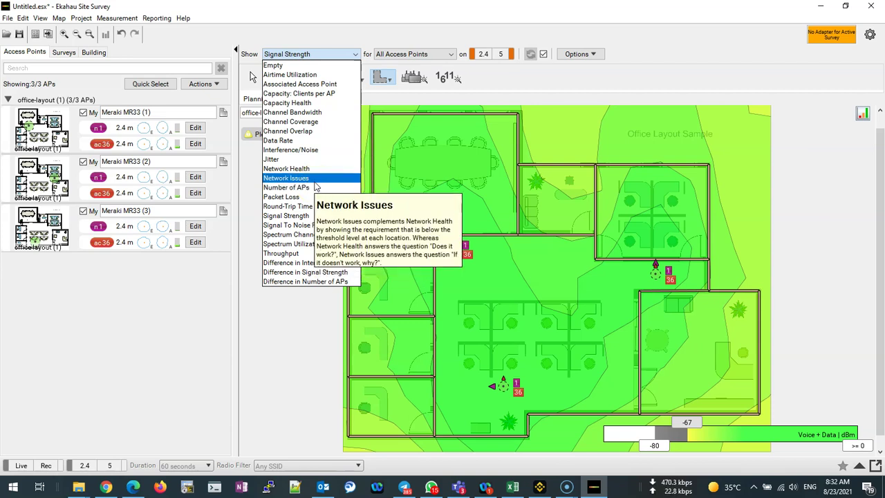
- Keep Signal Strength selected and check the -45.0dBm reading near Meraki MR33 (1)
{"action": "left_click", "coordinate": [790, 171]}
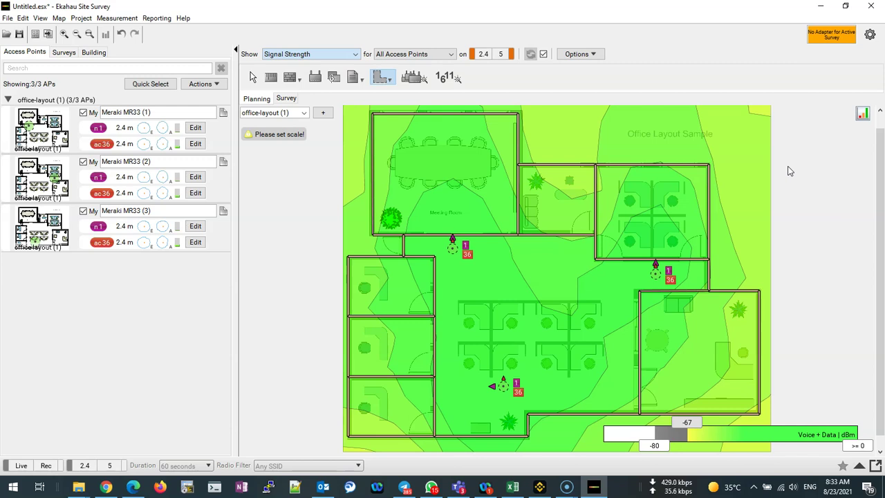
{"action": "left_click", "coordinate": [501, 246]}
{"action": "mouse_move", "coordinate": [501, 247]}
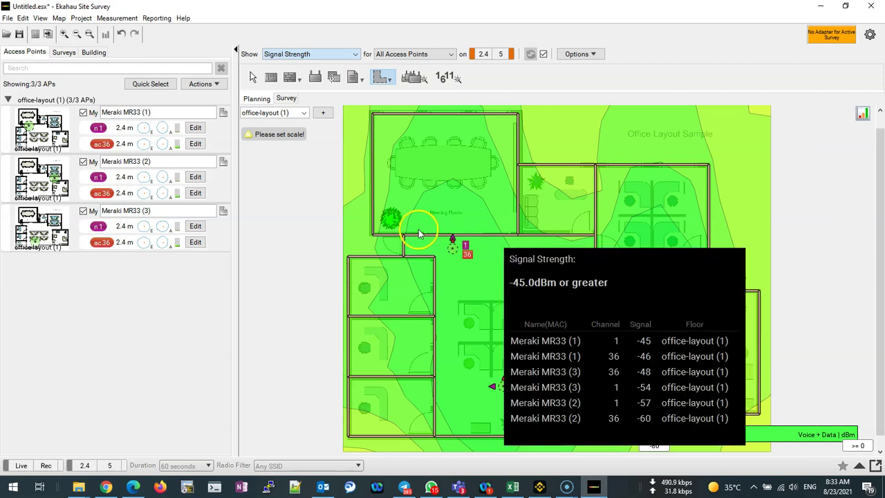